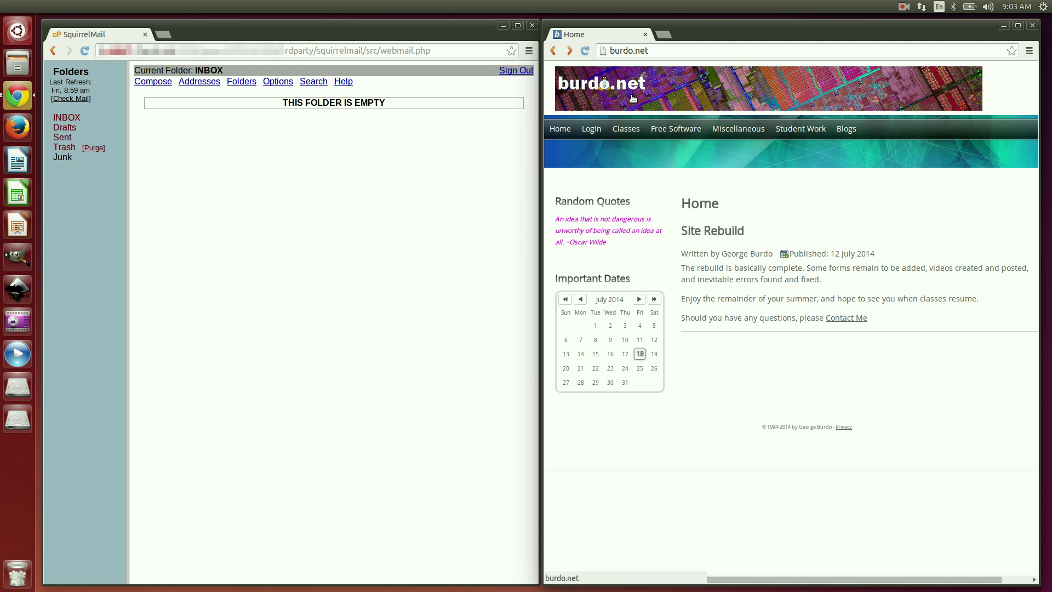
Step: Drop open the Login submenu in the burdo.net navigation bar
mouse_move(593, 135)
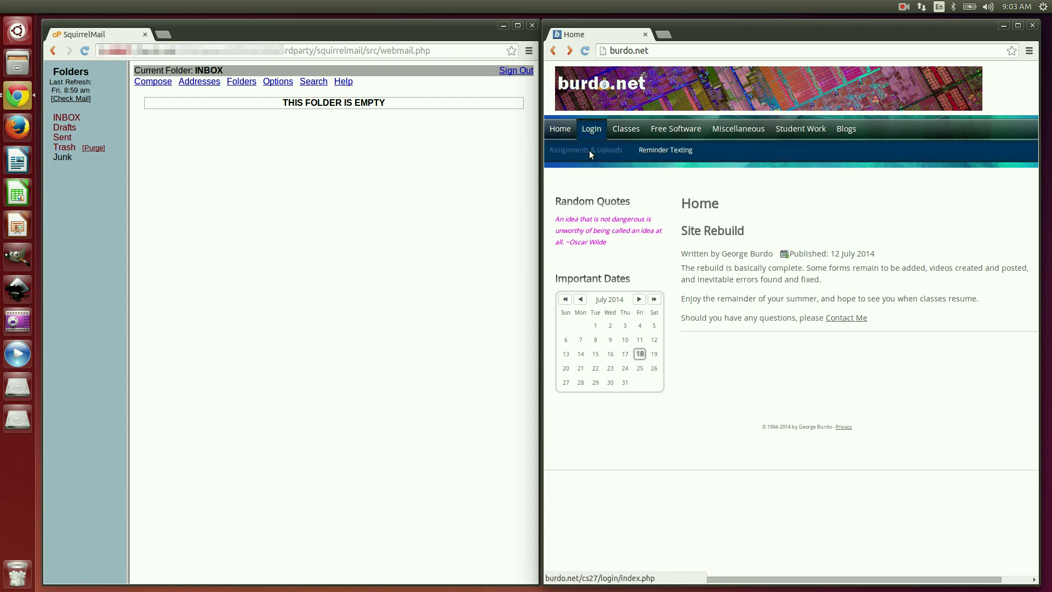
Step: Go to the Assignments & Uploads login page and start creating a new account
left_click(590, 150)
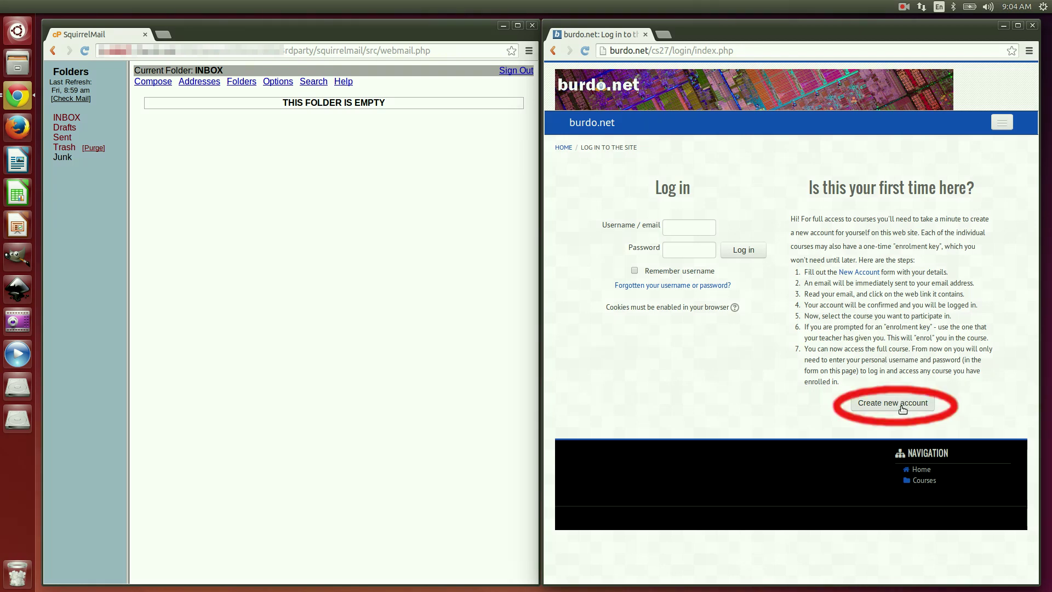
left_click(902, 407)
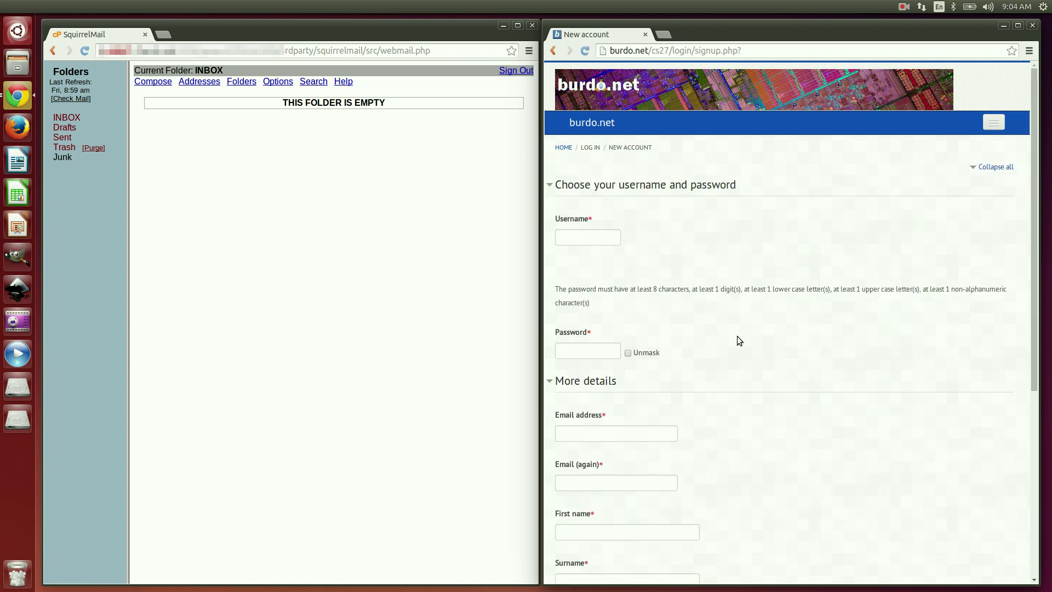
Step: Enter the chosen username and a password on the new account form
left_click(595, 238)
type("pugs")
scroll(601, 236, "down", 3)
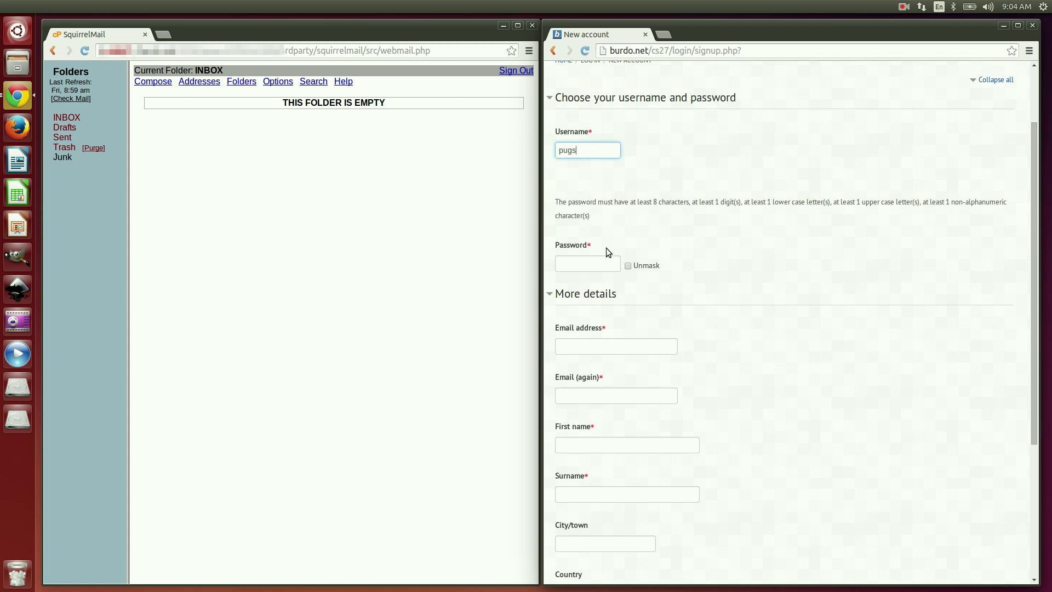
left_click(586, 261)
scroll(603, 284, "down", 2)
left_click(615, 287)
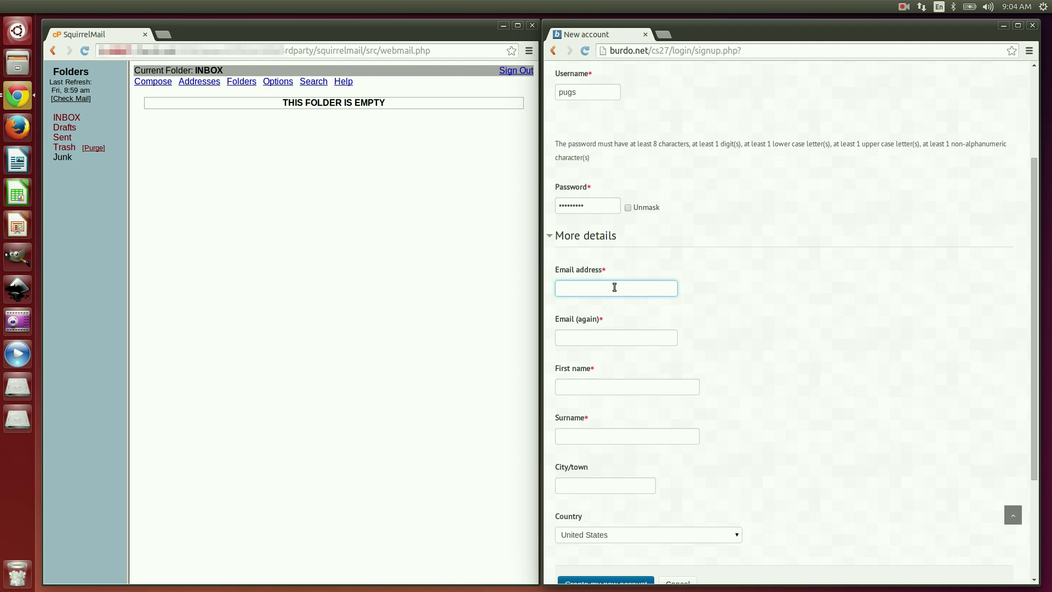
Step: Enter the new account's e-mail address in both fields, correcting the domain typo
left_click(601, 338)
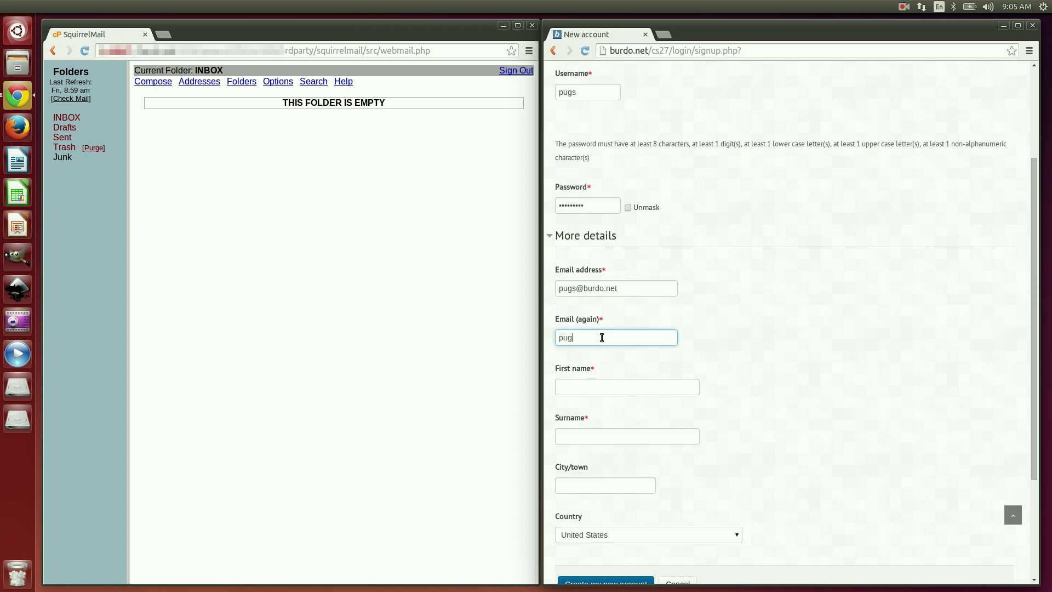
Step: Fill in the first name, surname and city, then submit the signup form
left_click(607, 387)
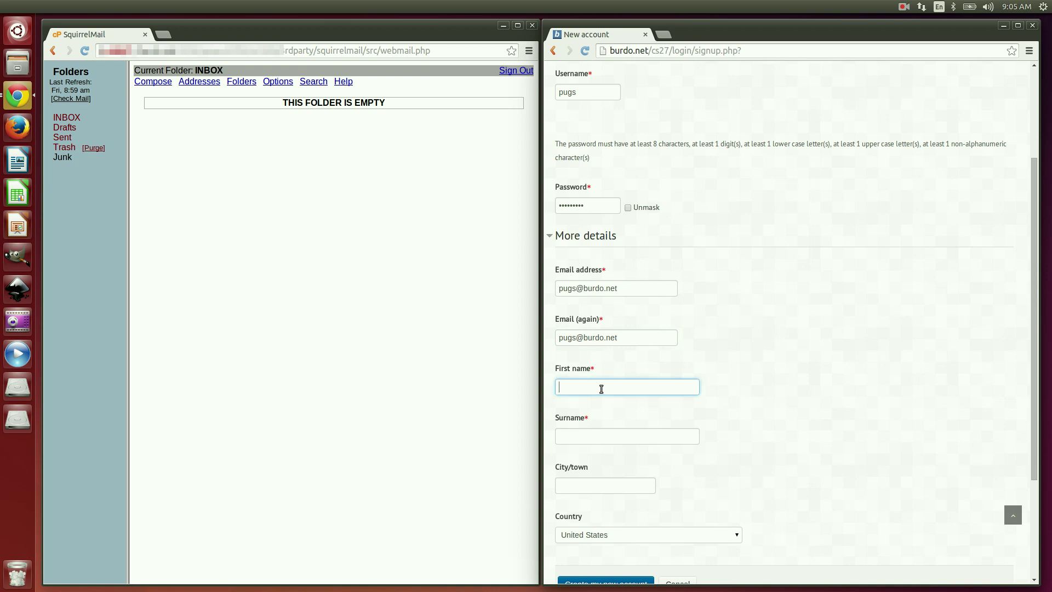
type("Pugsley")
left_click(588, 437)
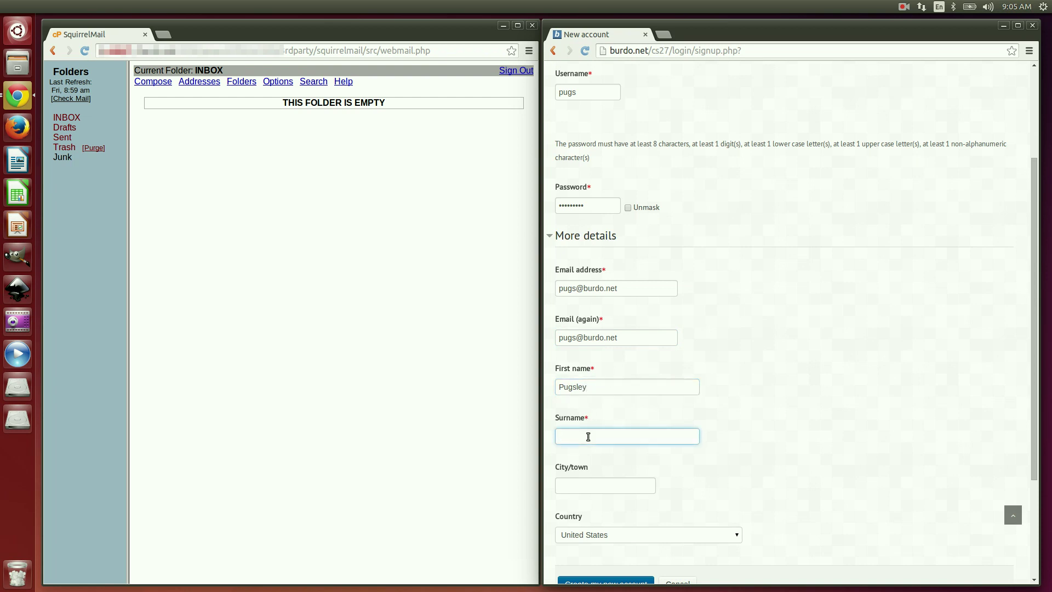
type("Addams")
scroll(588, 437, "down", 2)
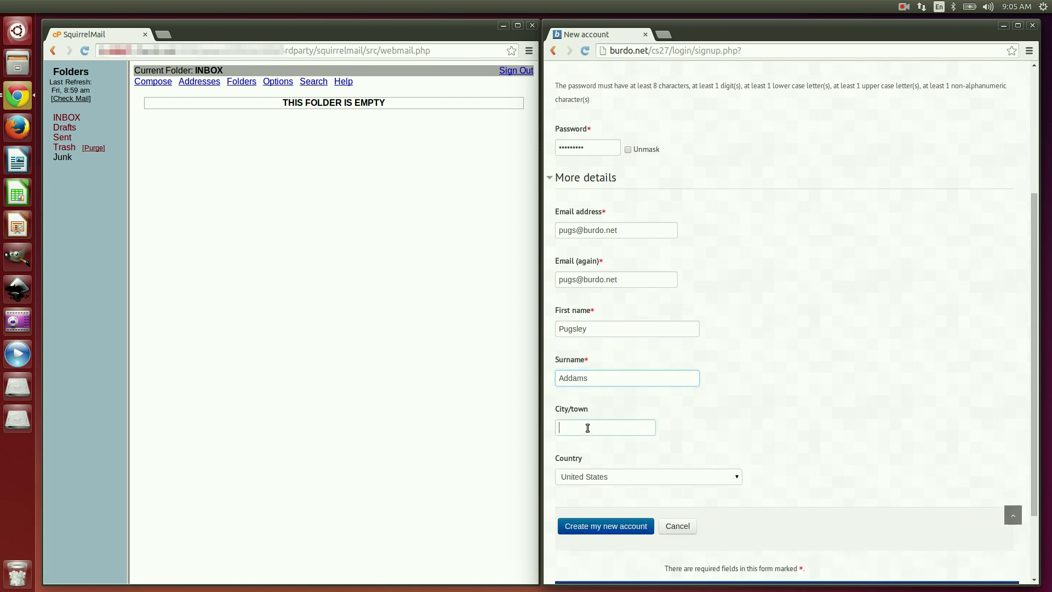
left_click(588, 428)
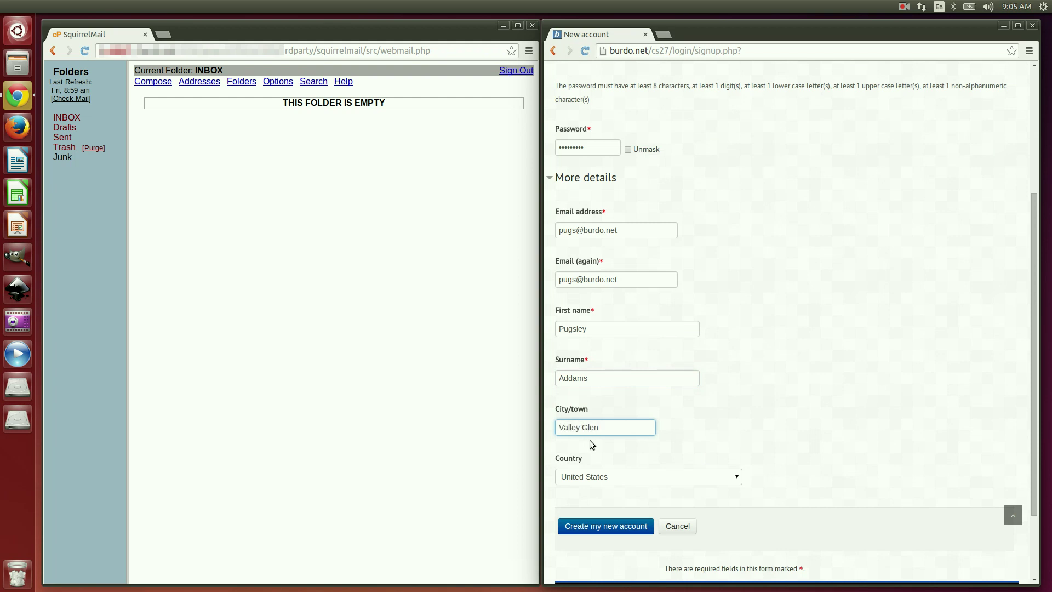
scroll(597, 460, "down", 1)
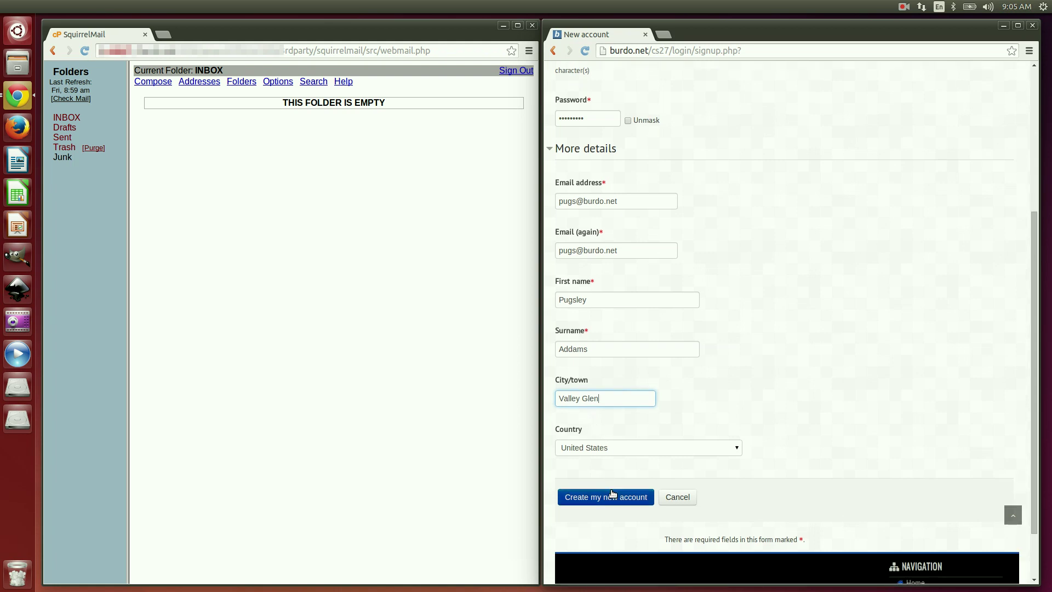
left_click(612, 501)
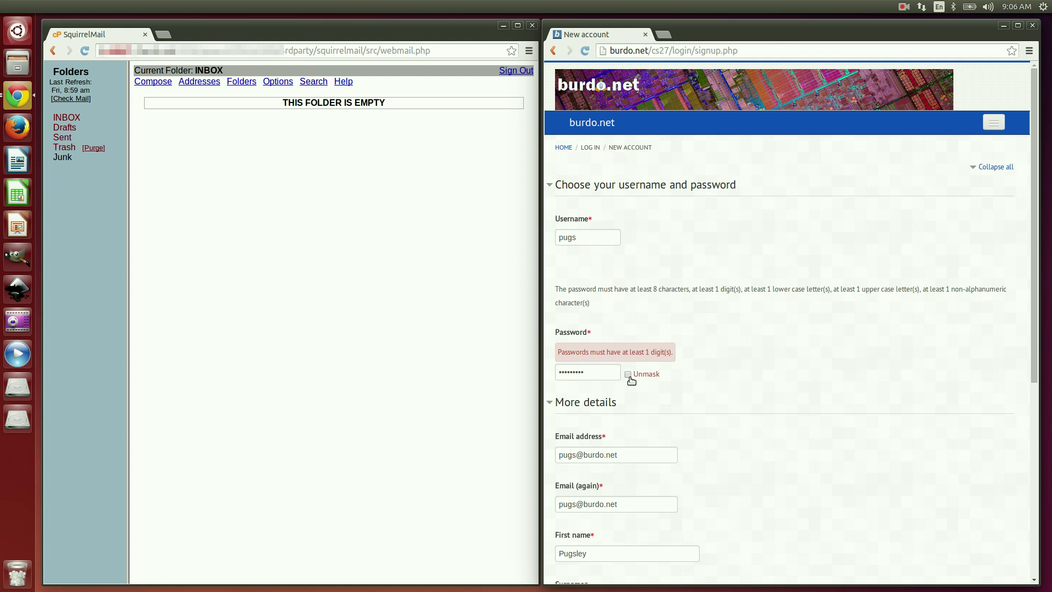
Step: Replace the rejected password with one containing a digit and resubmit the signup
left_click(630, 379)
left_click(628, 374)
left_click_drag(606, 372, 469, 374)
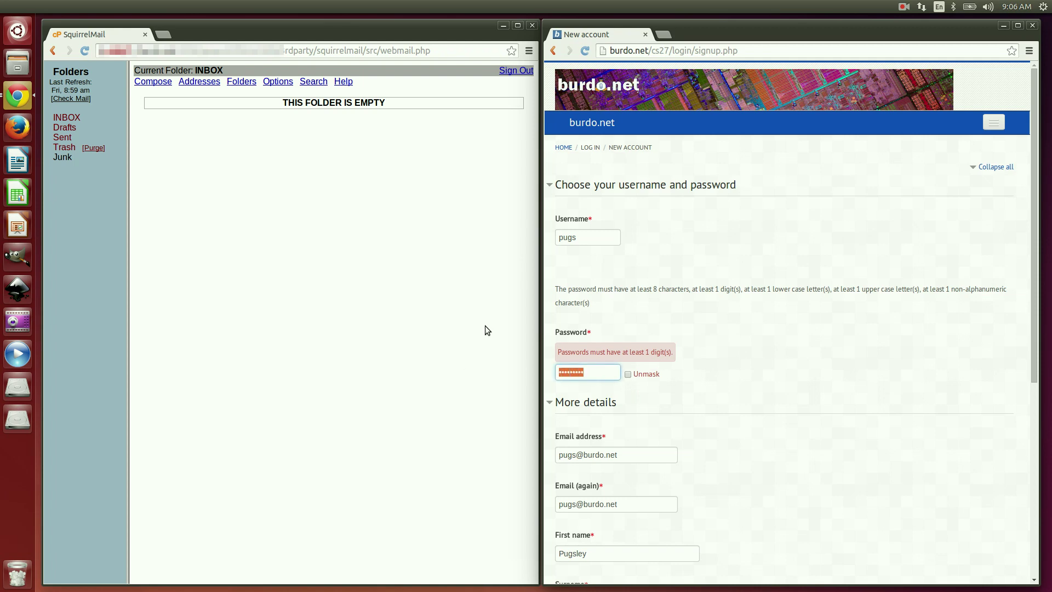
type("T")
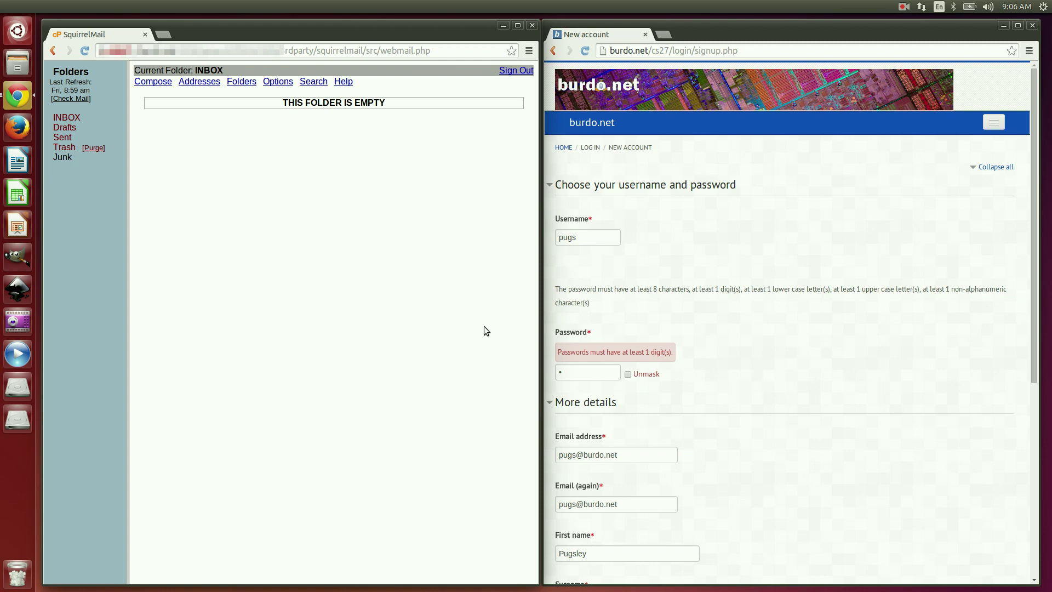
left_click_drag(572, 374, 554, 375)
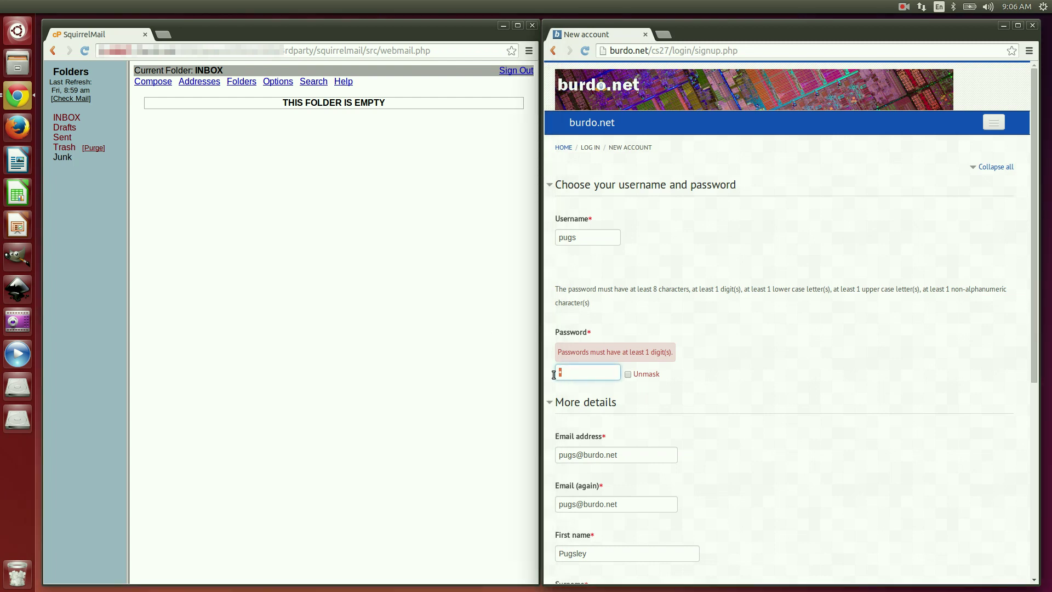
scroll(678, 308, "down", 7)
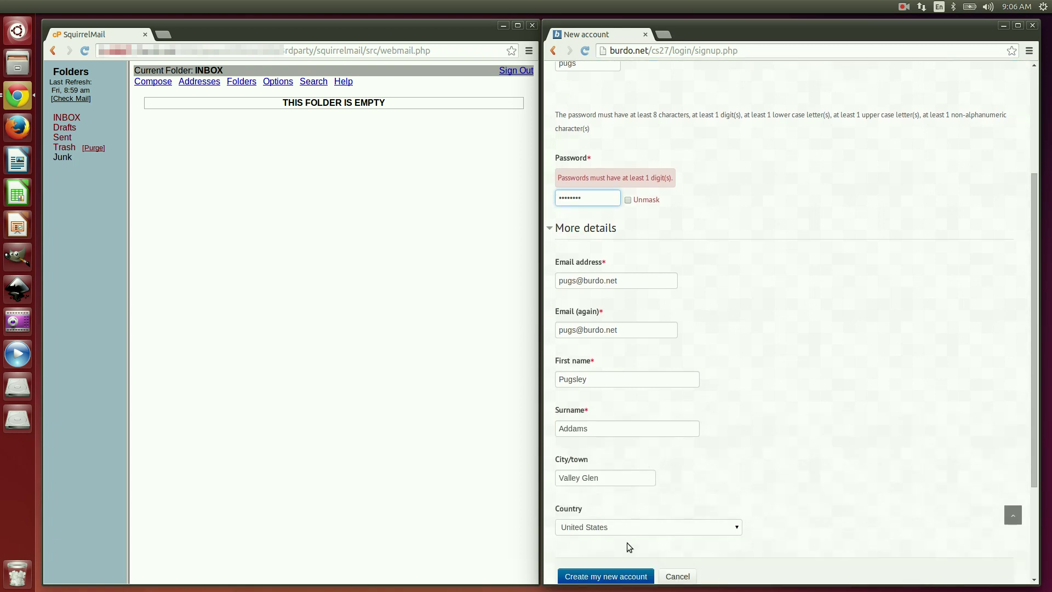
left_click(619, 578)
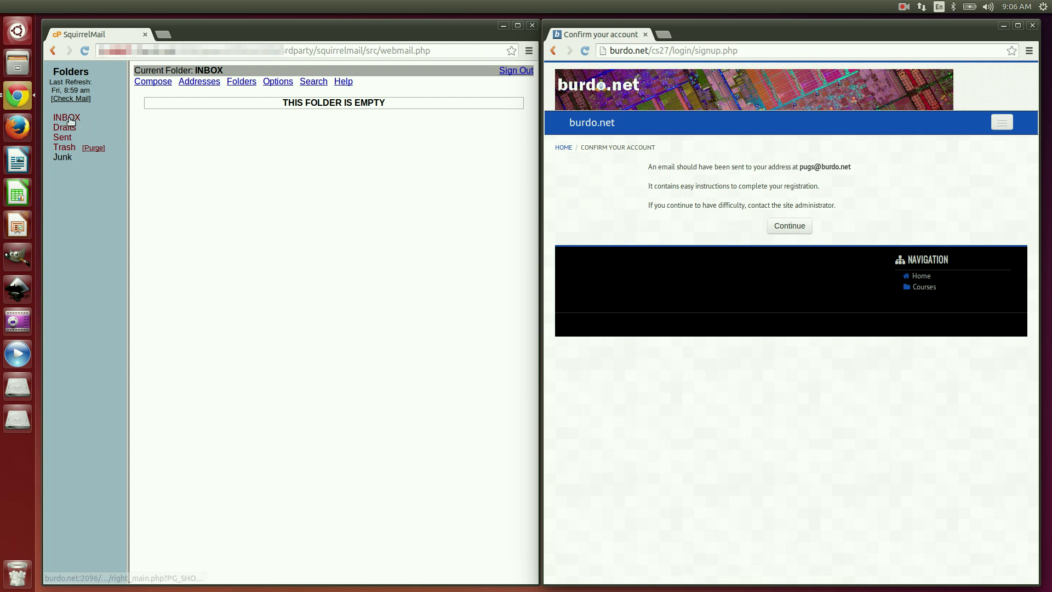
Step: Refresh the inbox and open the 'burdo.net: account confirmation' e-mail
left_click(70, 120)
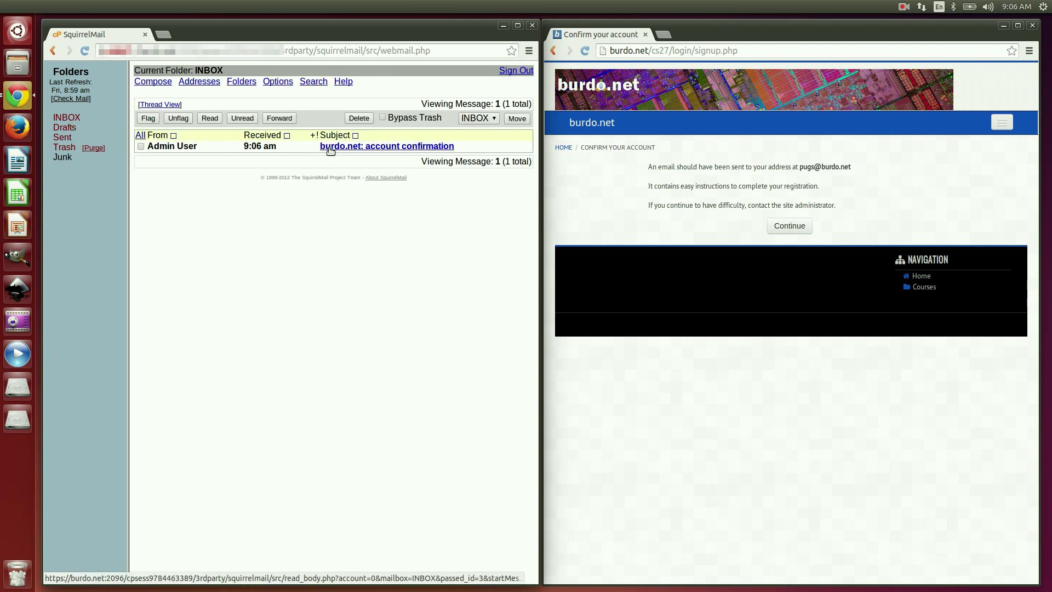
left_click(330, 147)
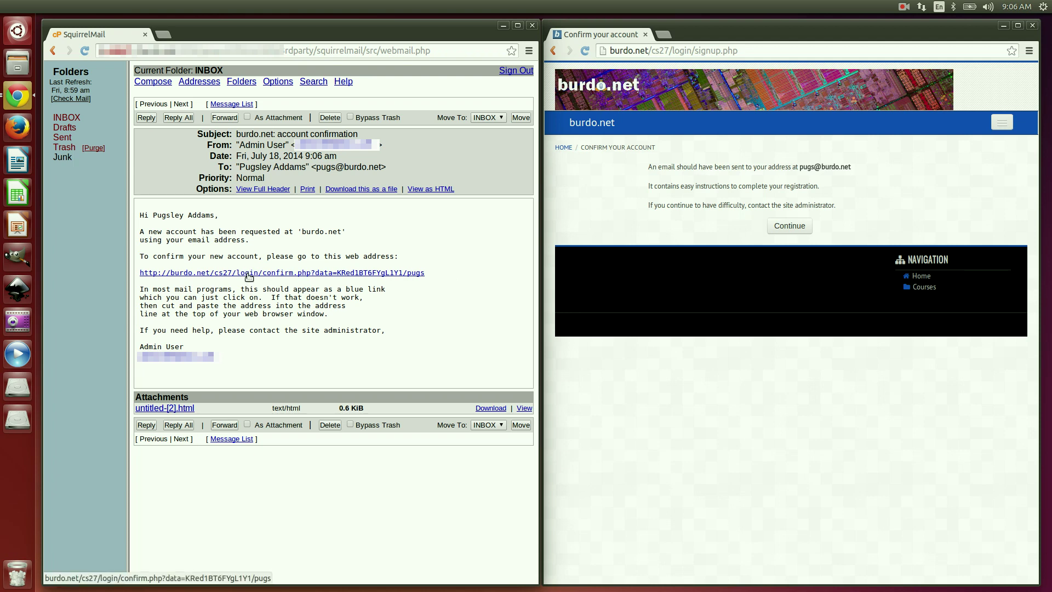
Step: Follow the e-mailed confirmation link, then return via Login to the Available courses list
left_click(249, 273)
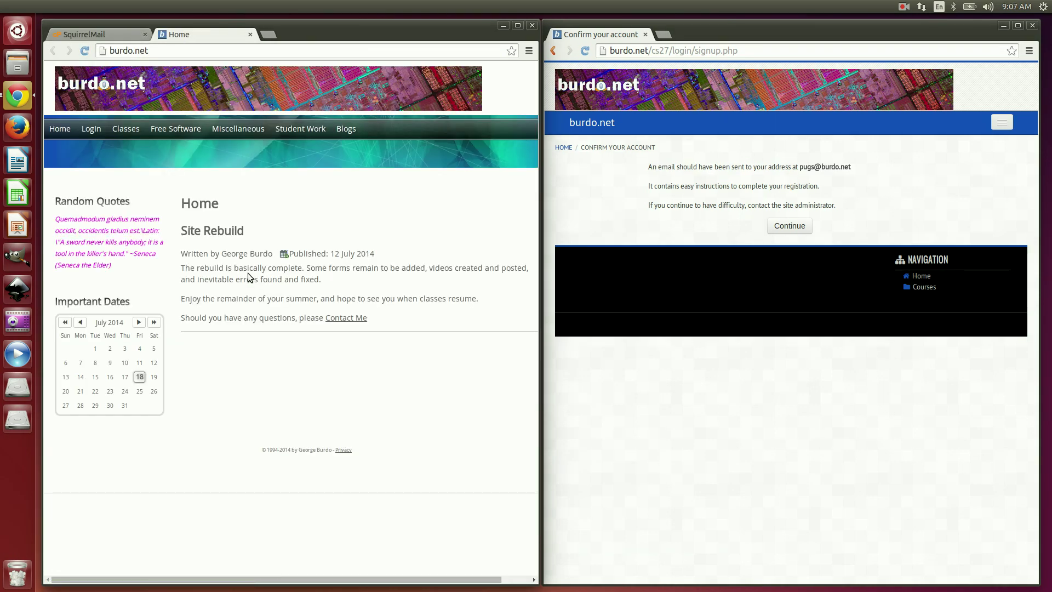
mouse_move(90, 130)
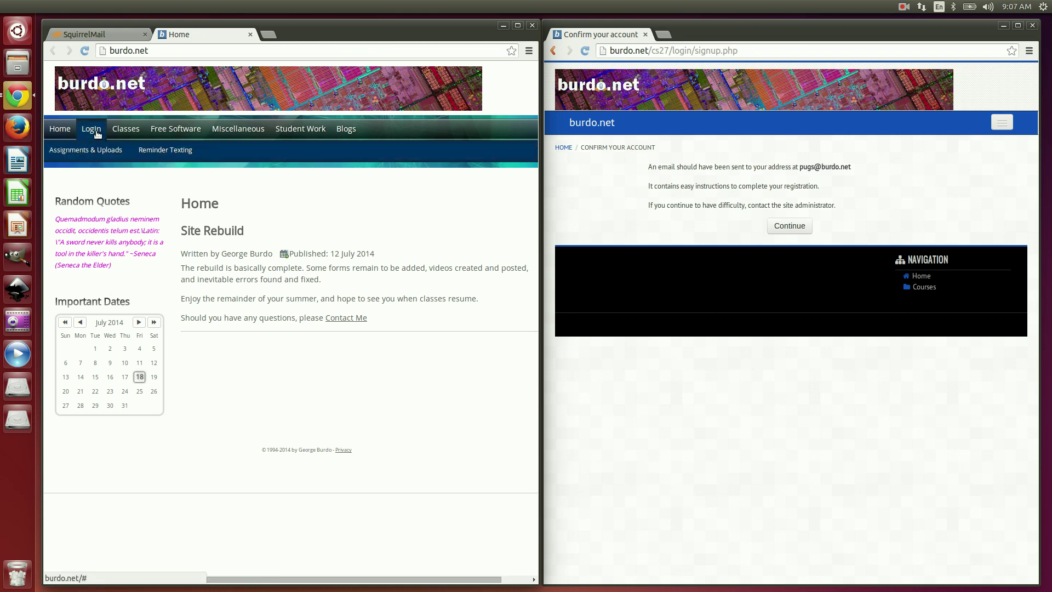
left_click(91, 152)
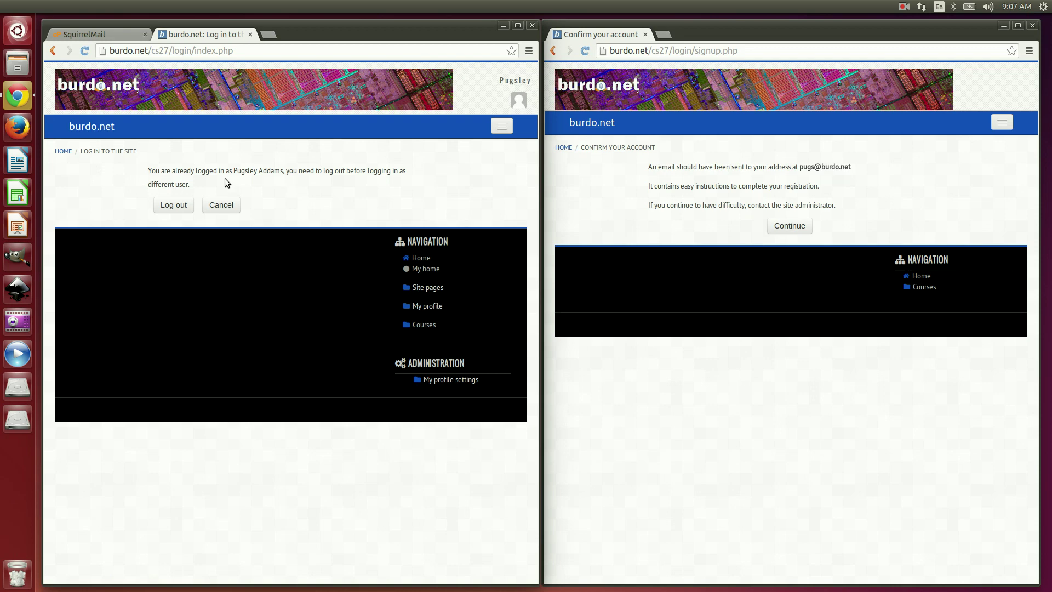
left_click(211, 208)
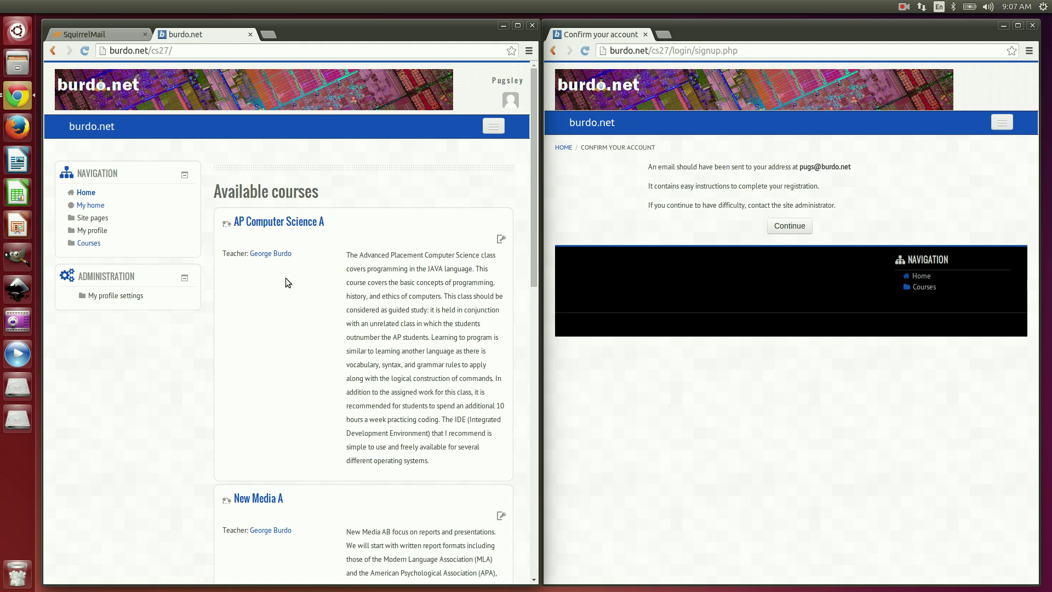
Step: Open AP Computer Science A and self-enrol using the course enrolment key
left_click(287, 224)
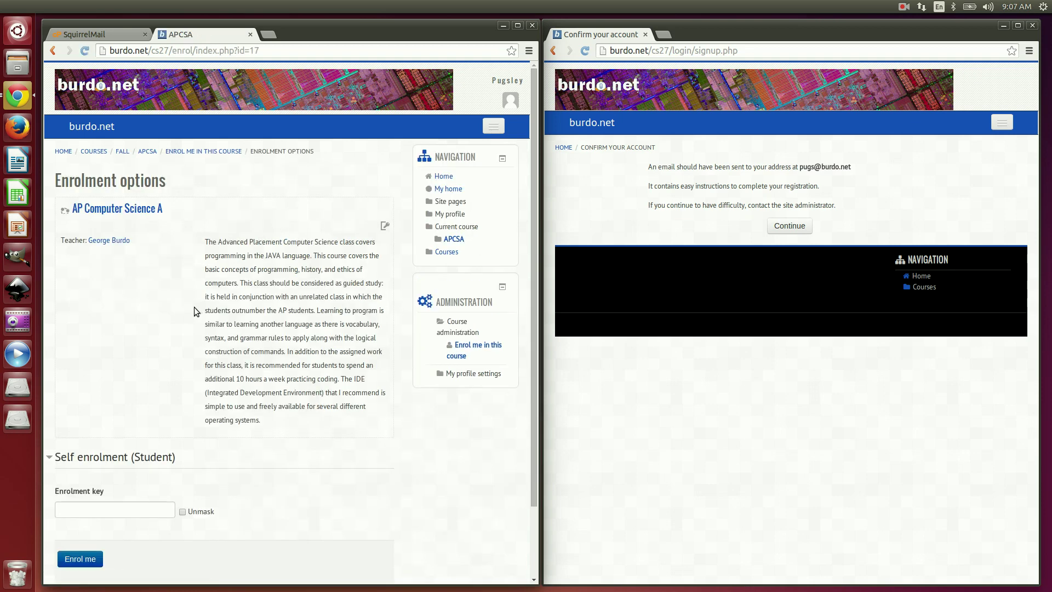
left_click(108, 509)
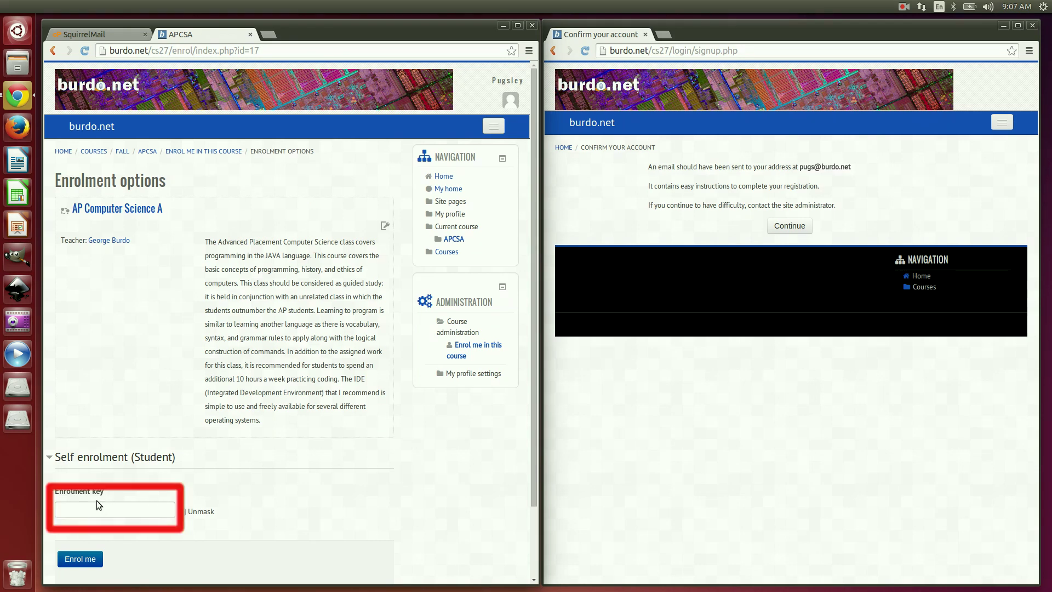
left_click(92, 505)
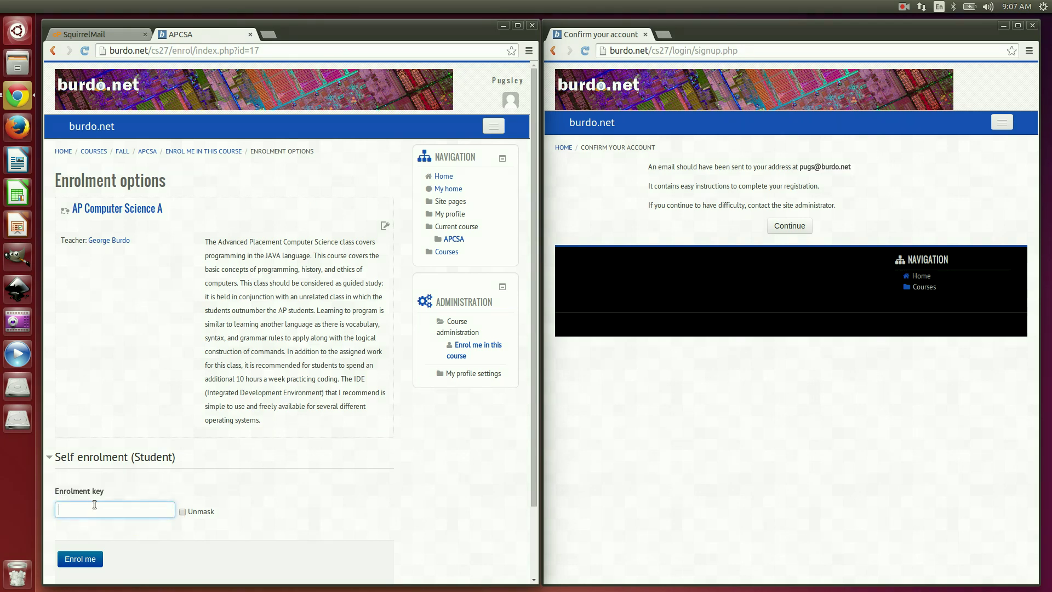
type("•••••••")
left_click(75, 562)
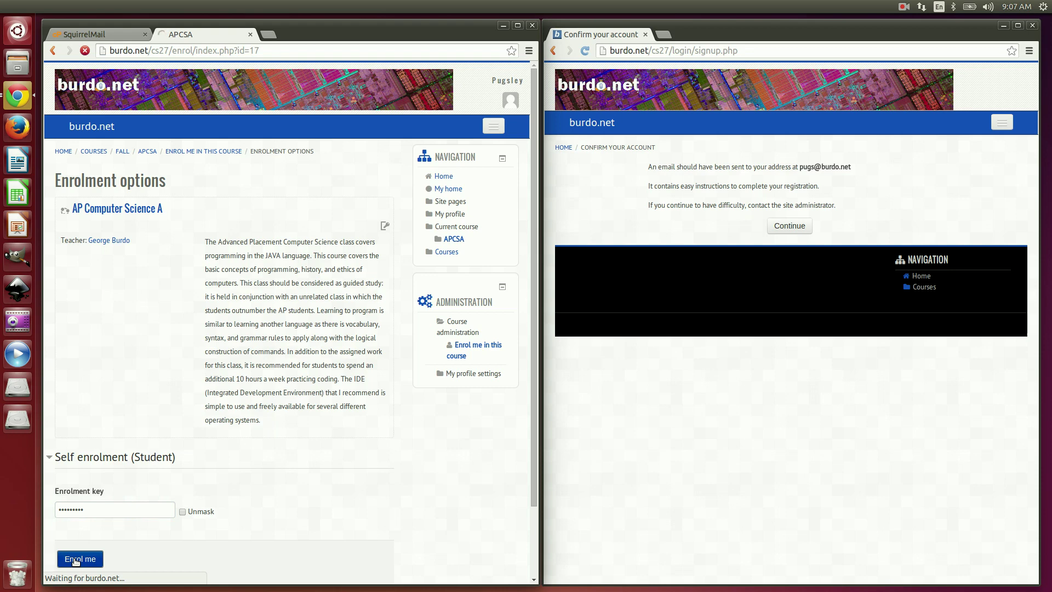